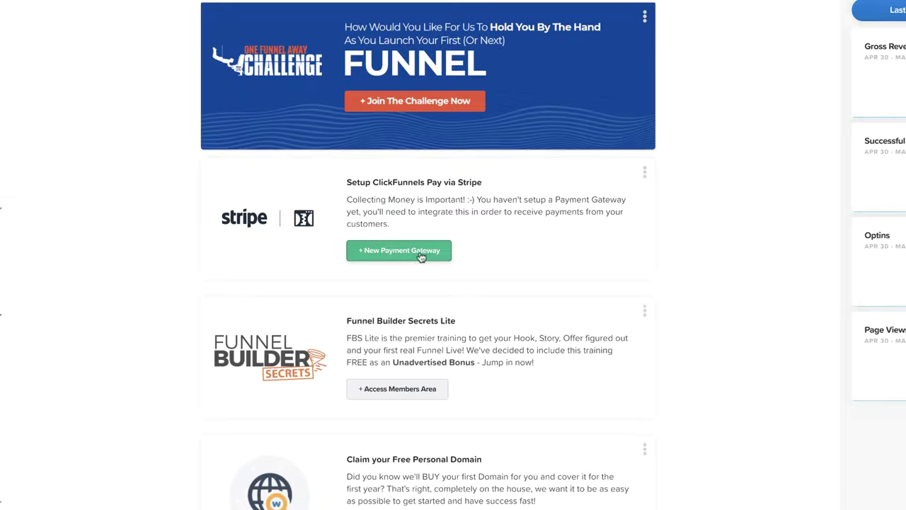
Create a Stripe payment gateway named 'CF Stripe' as the default account, then proceed to connect it.
{"action": "left_click", "coordinate": [420, 257]}
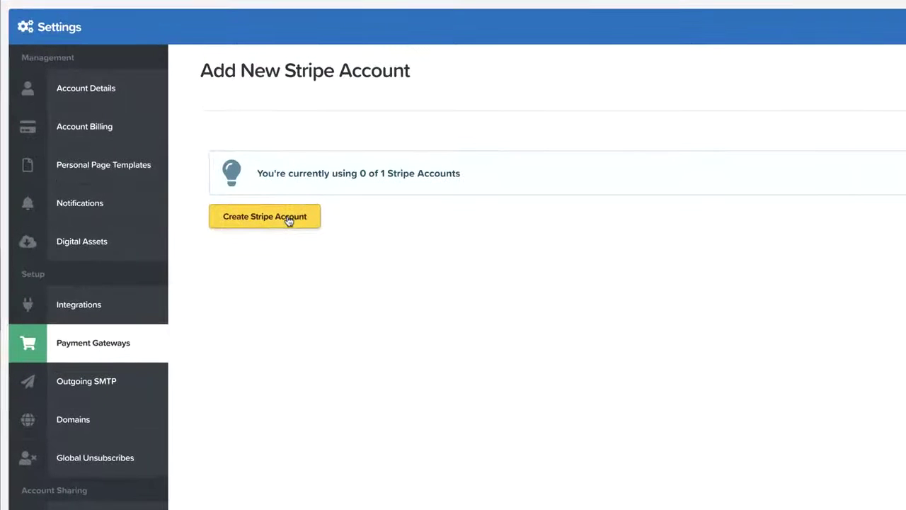
{"action": "left_click", "coordinate": [289, 221]}
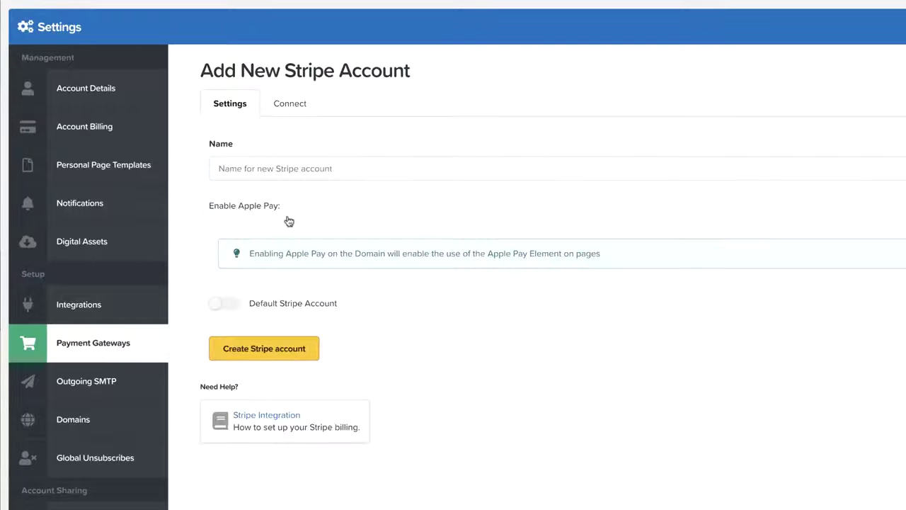
{"action": "left_click", "coordinate": [324, 167]}
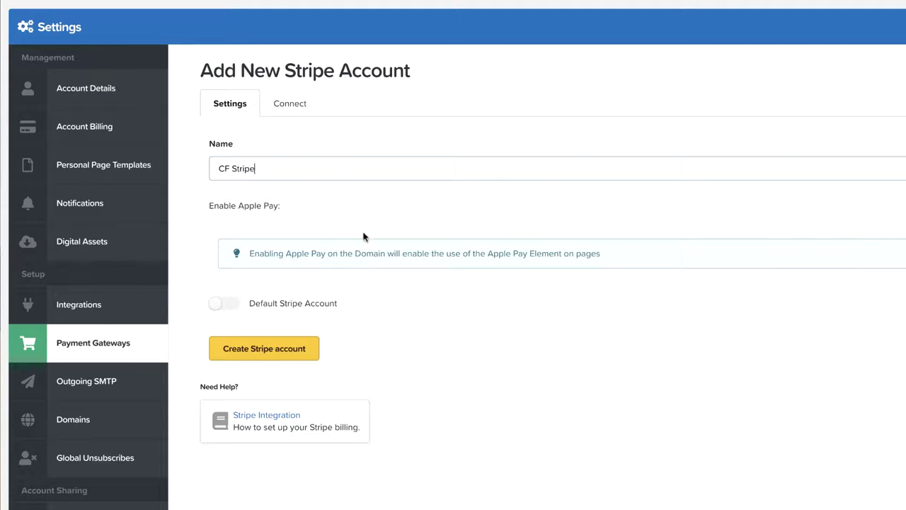
{"action": "left_click", "coordinate": [231, 306]}
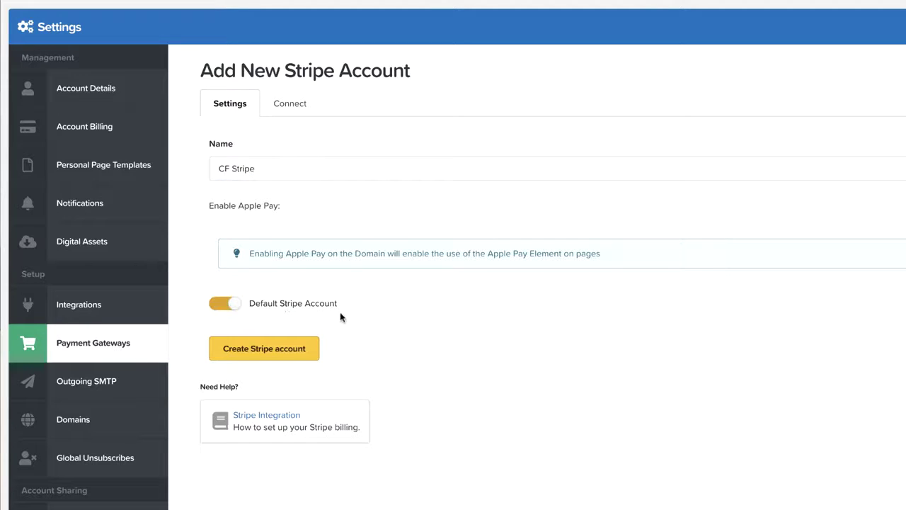
{"action": "left_click", "coordinate": [265, 352]}
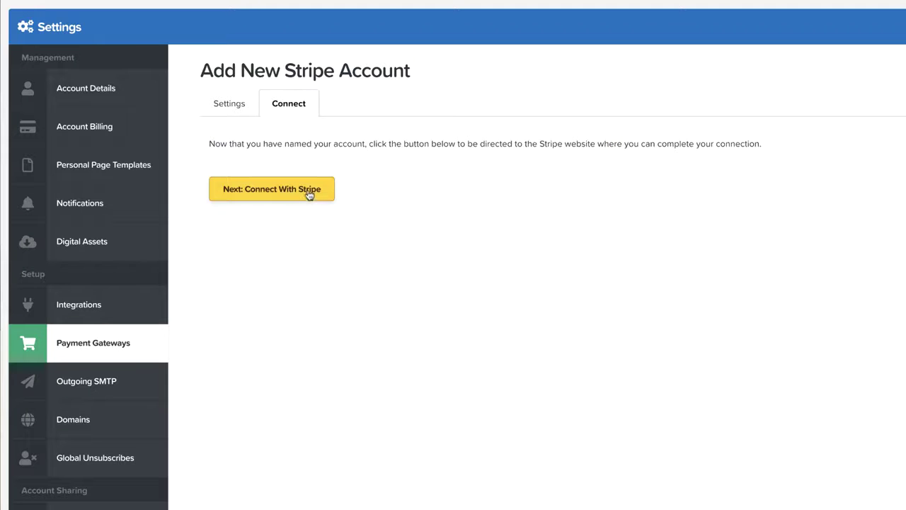
{"action": "left_click", "coordinate": [306, 196]}
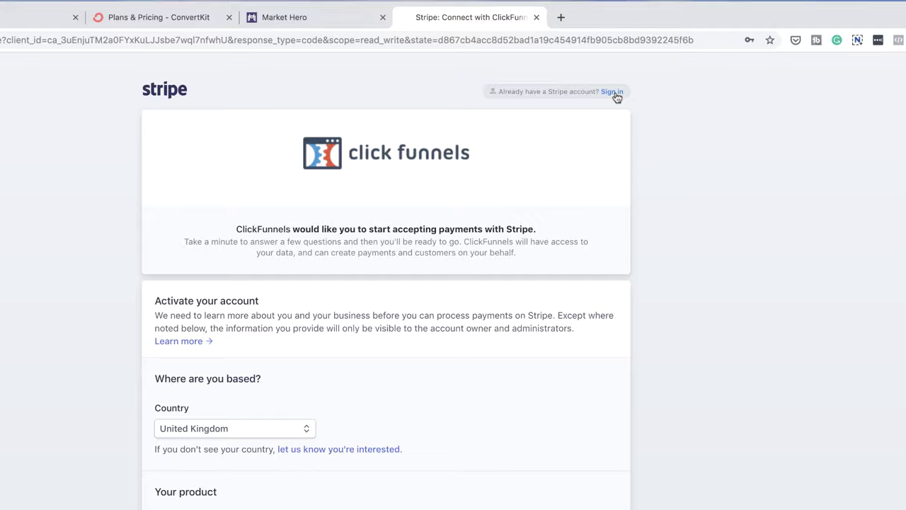
Sign in to Stripe using the saved account e-mail and password.
{"action": "left_click", "coordinate": [611, 92]}
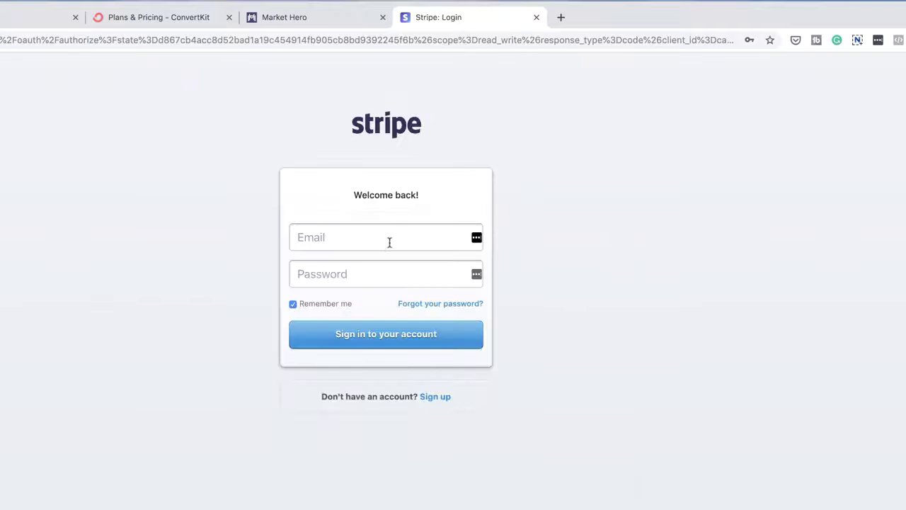
{"action": "left_click", "coordinate": [389, 242]}
{"action": "left_click", "coordinate": [379, 270]}
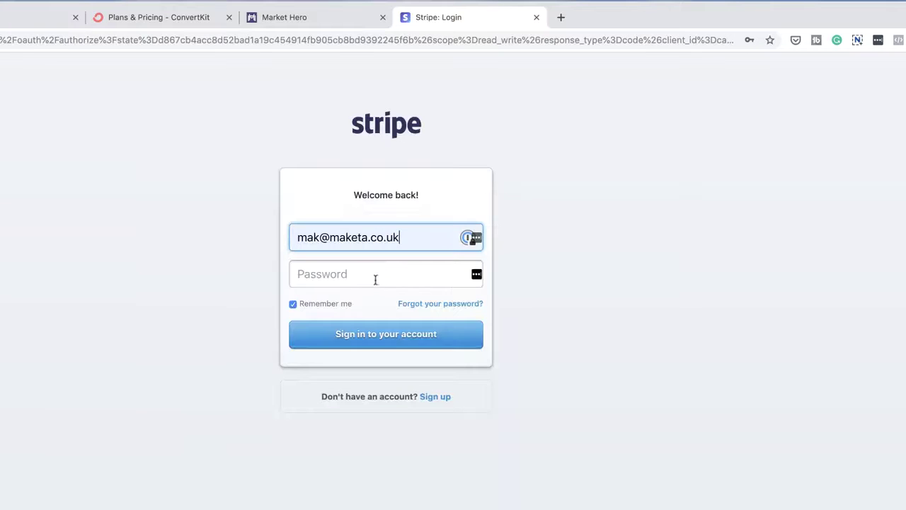
{"action": "left_click", "coordinate": [372, 277]}
{"action": "left_click", "coordinate": [395, 338]}
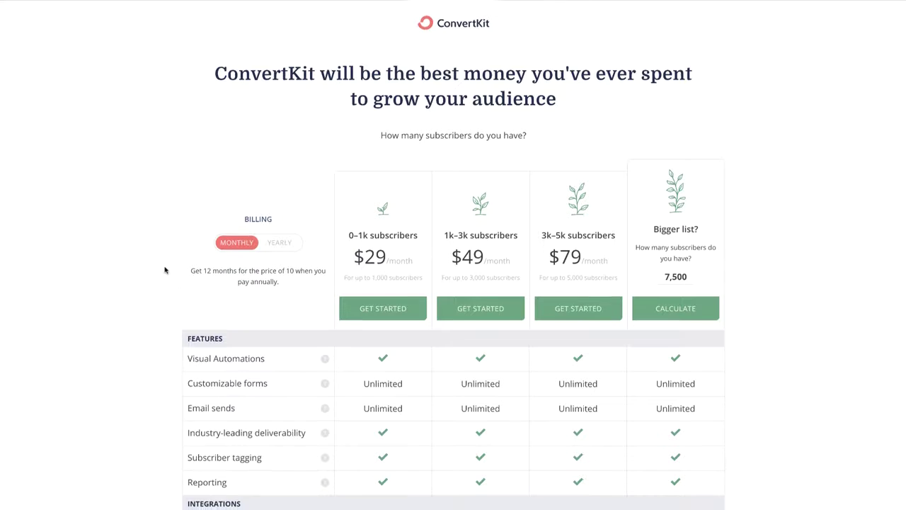
Scroll down the ConvertKit pricing table to review plan integration and API features.
{"action": "scroll", "coordinate": [167, 267], "scroll_direction": "down", "scroll_amount": 1}
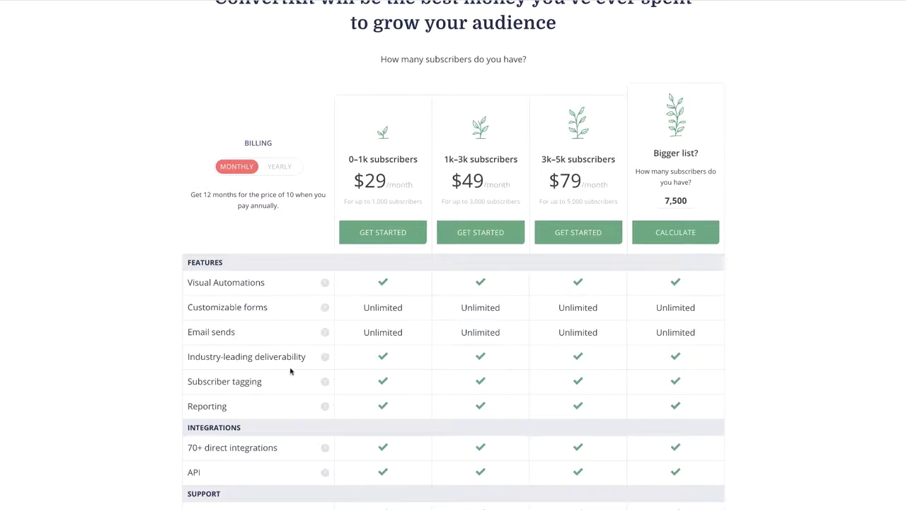
{"action": "scroll", "coordinate": [287, 375], "scroll_direction": "down", "scroll_amount": 5}
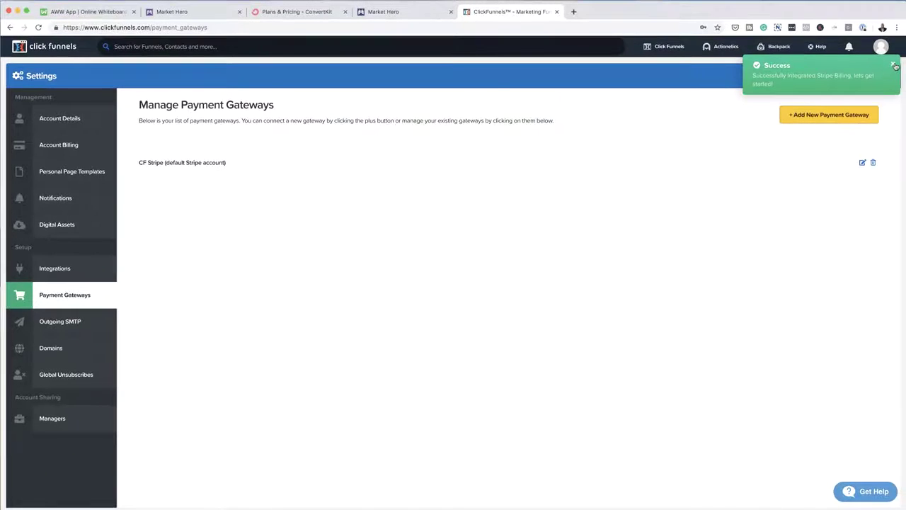
Dismiss the Stripe success notice and open Integrations from the account menu to browse services.
{"action": "left_click", "coordinate": [894, 65]}
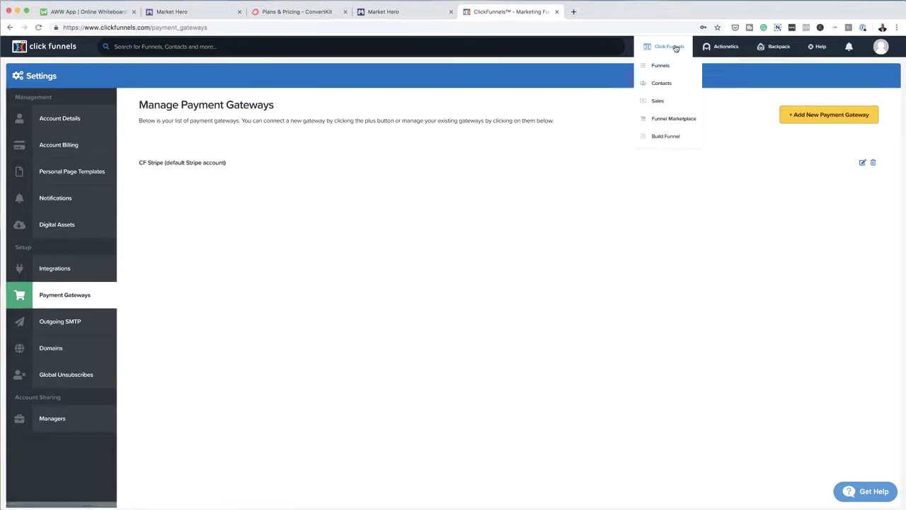
{"action": "mouse_move", "coordinate": [891, 50]}
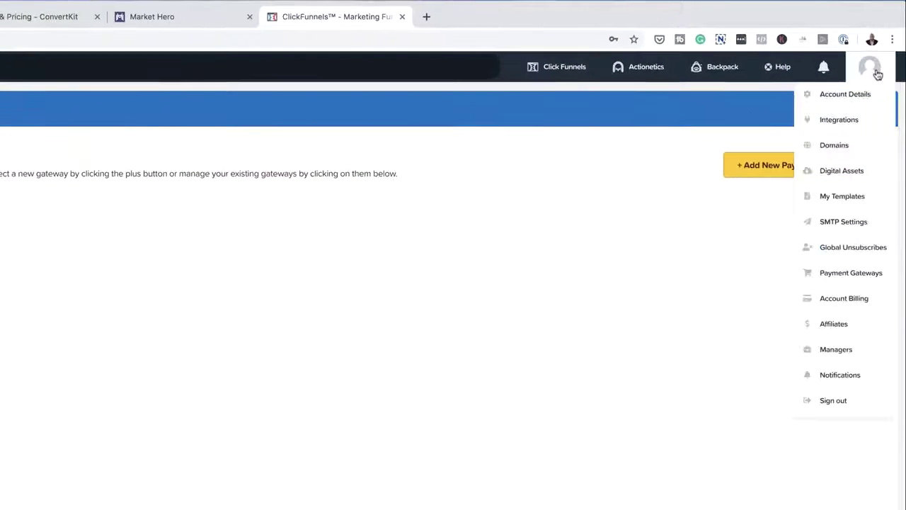
{"action": "left_click", "coordinate": [847, 124]}
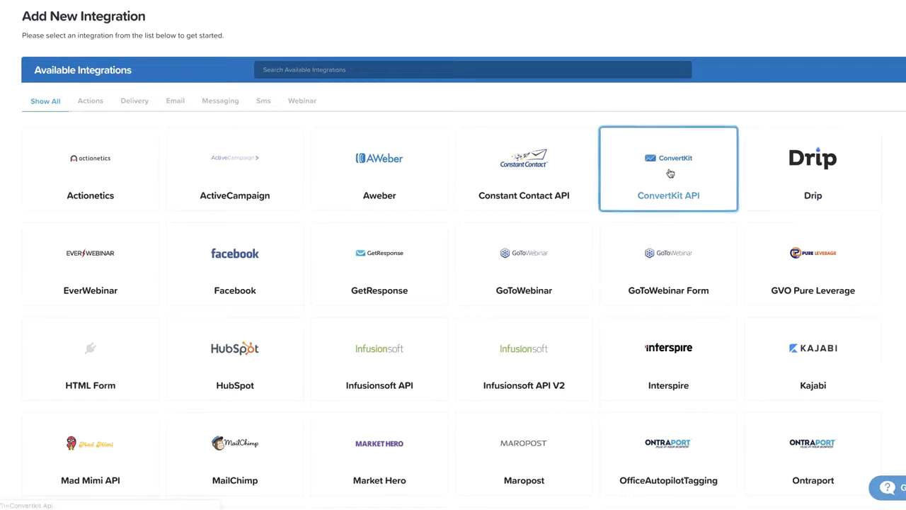
{"action": "scroll", "coordinate": [665, 261], "scroll_direction": "down", "scroll_amount": 3}
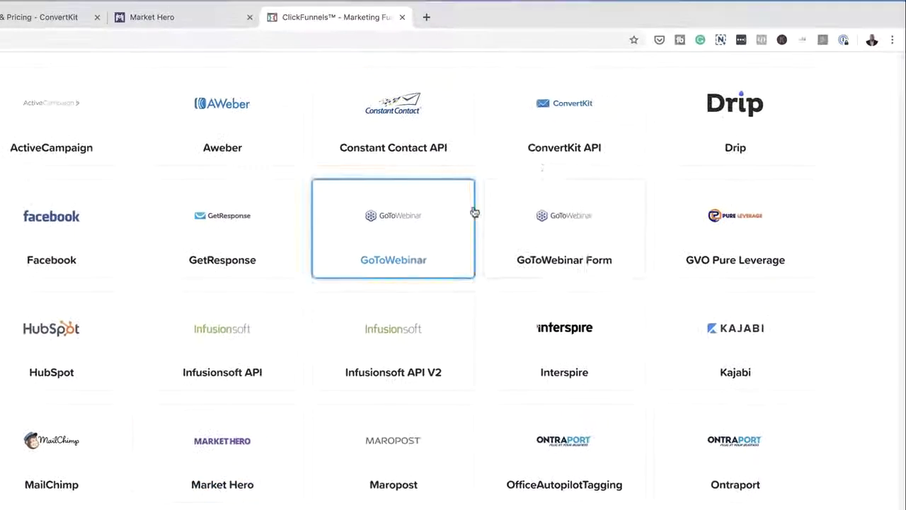
Start a ConvertKit API integration nicknamed 'Convertkit', then switch to the ConvertKit website.
{"action": "left_click", "coordinate": [542, 148]}
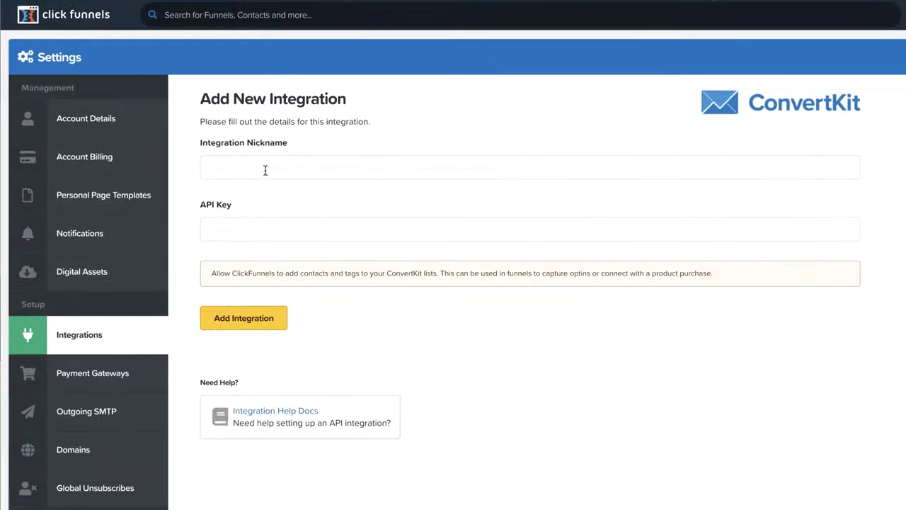
{"action": "left_click", "coordinate": [286, 170]}
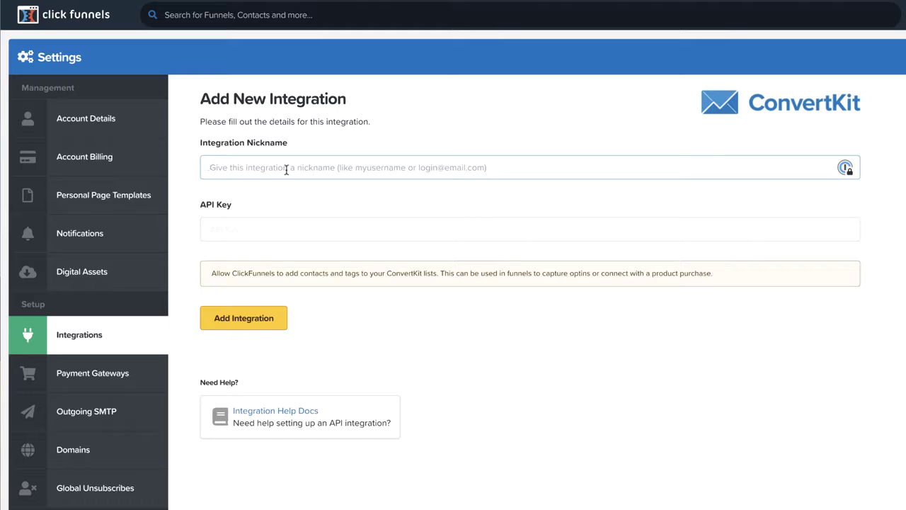
{"action": "type", "text": "Convertkit"}
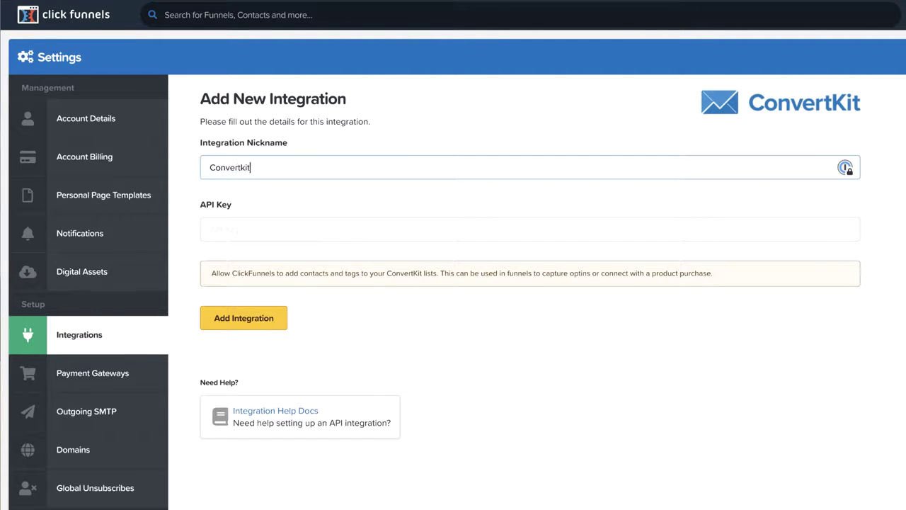
{"action": "left_click", "coordinate": [253, 226]}
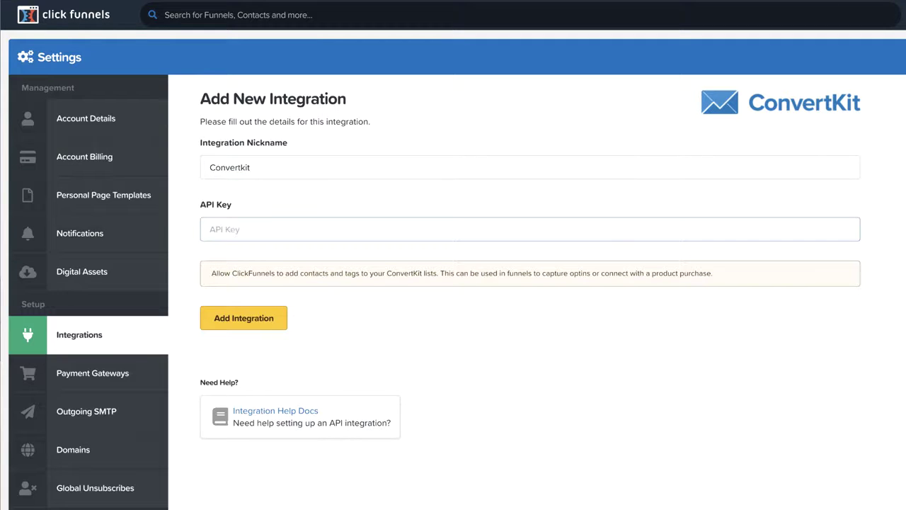
{"action": "left_click", "coordinate": [322, 12]}
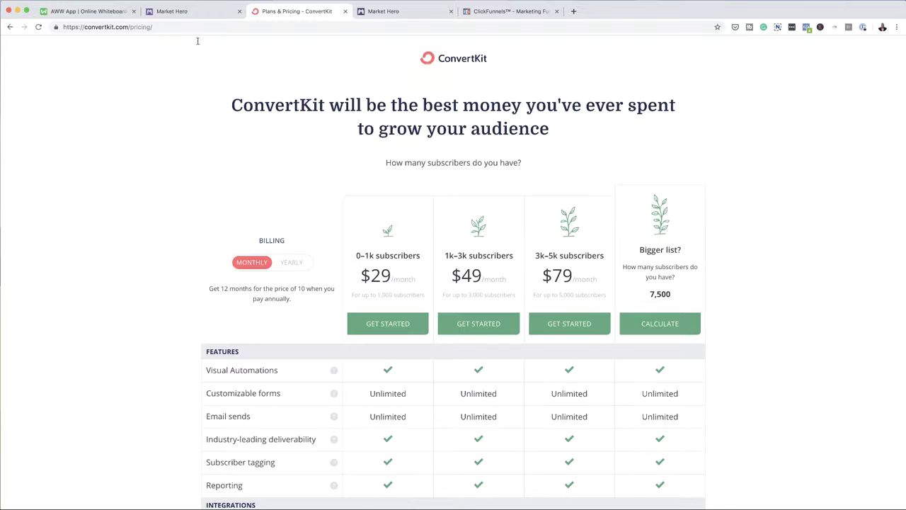
Load the ConvertKit home page and log in to the app dashboard.
{"action": "left_click_drag", "start_coordinate": [130, 27], "coordinate": [207, 26]}
{"action": "key", "text": "BackSpace"}
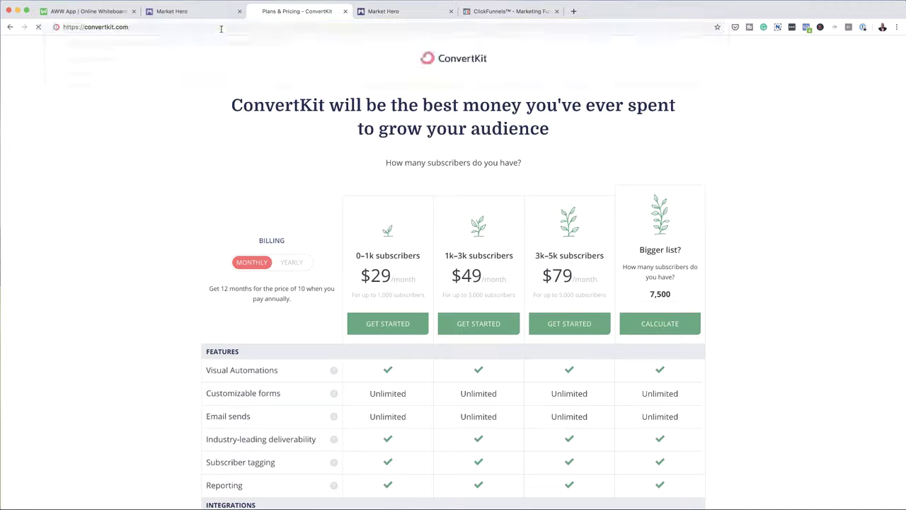
{"action": "key", "text": "Return"}
{"action": "left_click", "coordinate": [608, 59]}
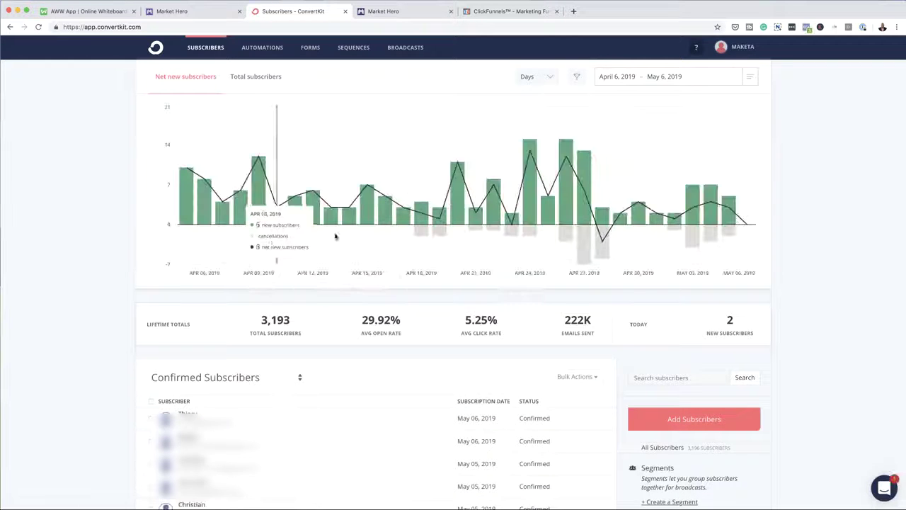
{"action": "left_click", "coordinate": [260, 79]}
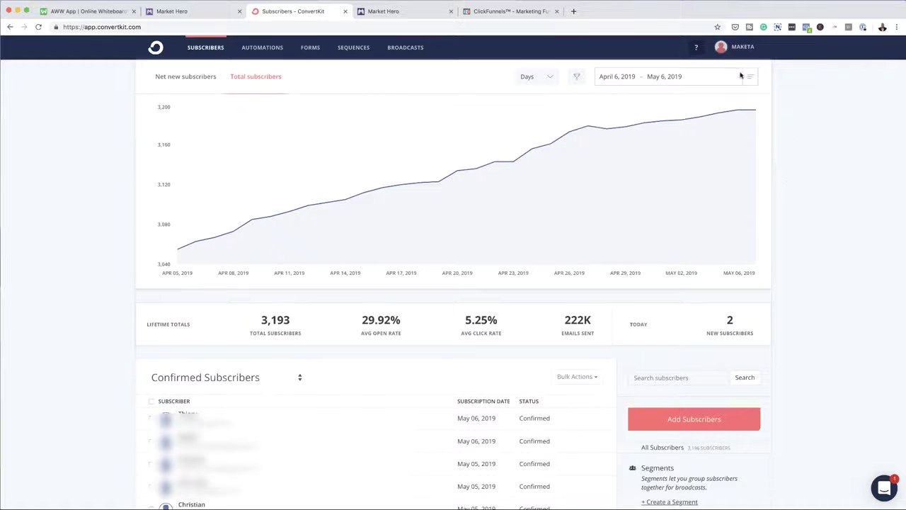
Open ConvertKit account settings and select the API key value for copying.
{"action": "left_click", "coordinate": [738, 48]}
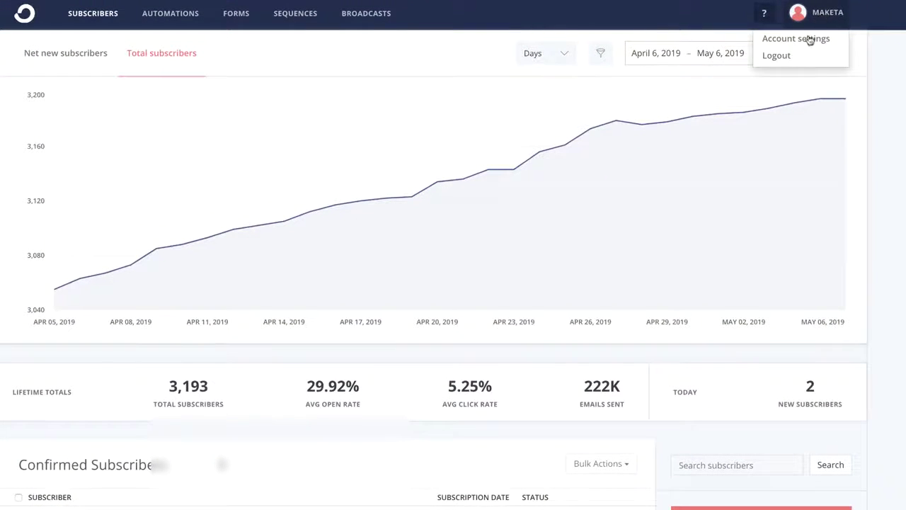
{"action": "left_click", "coordinate": [810, 40]}
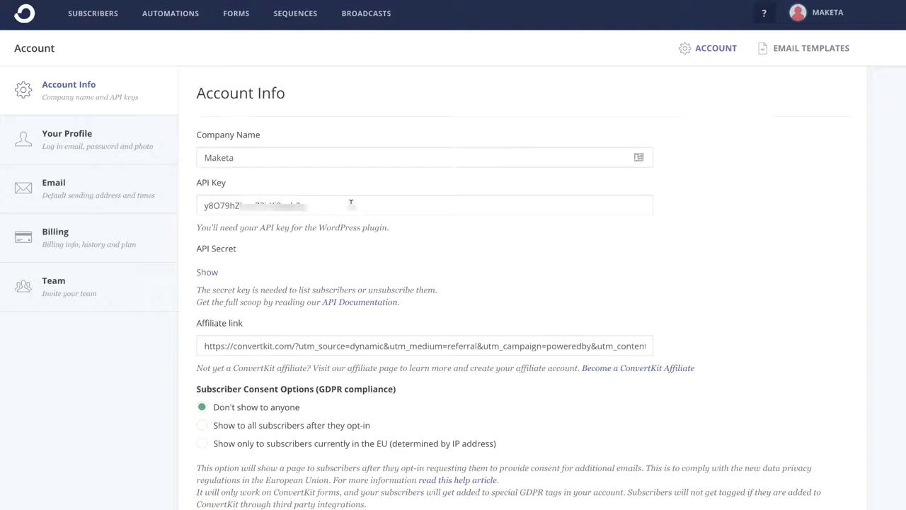
{"action": "left_click", "coordinate": [343, 203]}
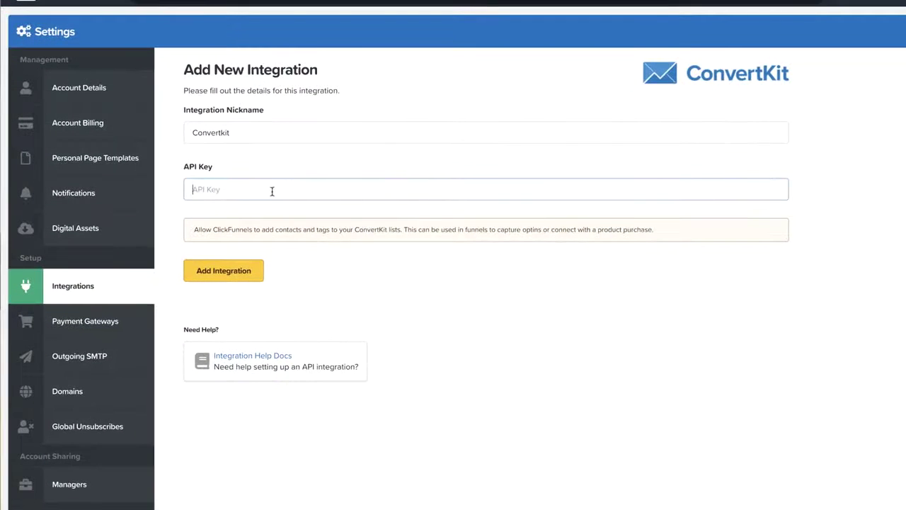
Paste the ConvertKit API key into the form and add the Convertkit integration.
{"action": "key", "text": "ctrl+v"}
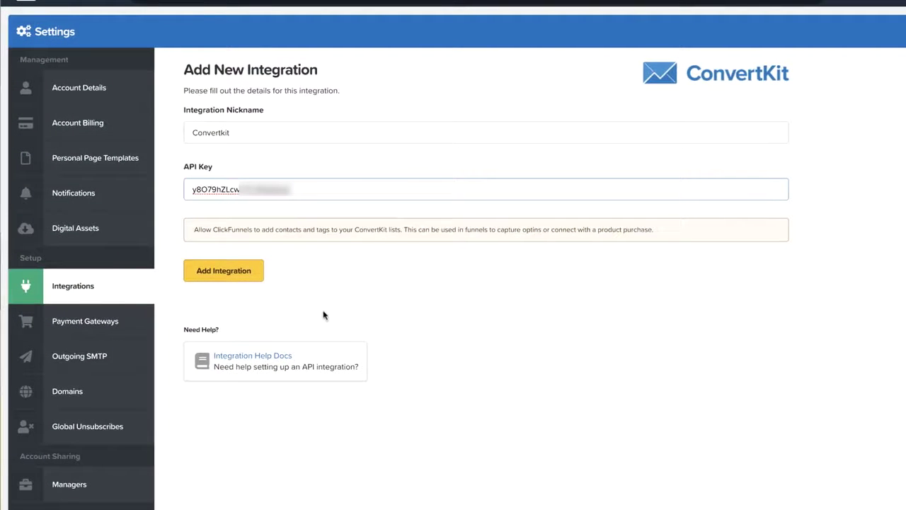
{"action": "left_click", "coordinate": [228, 274]}
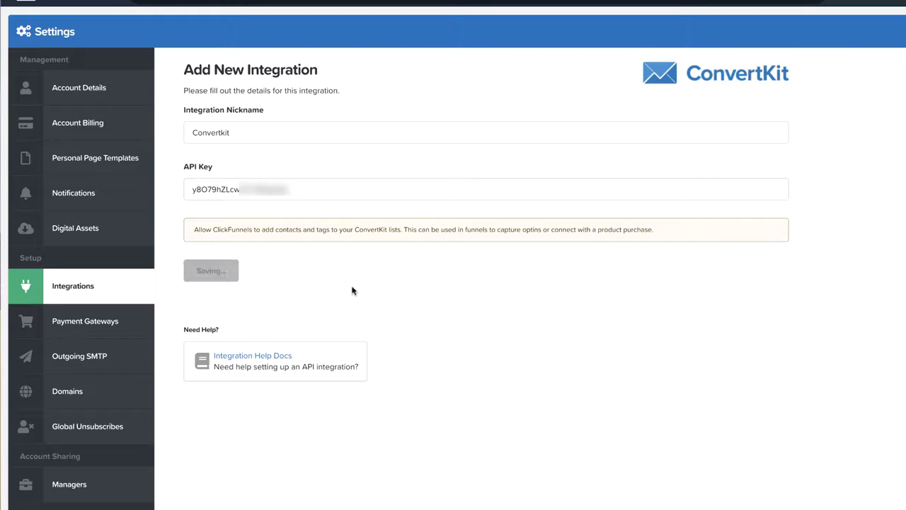